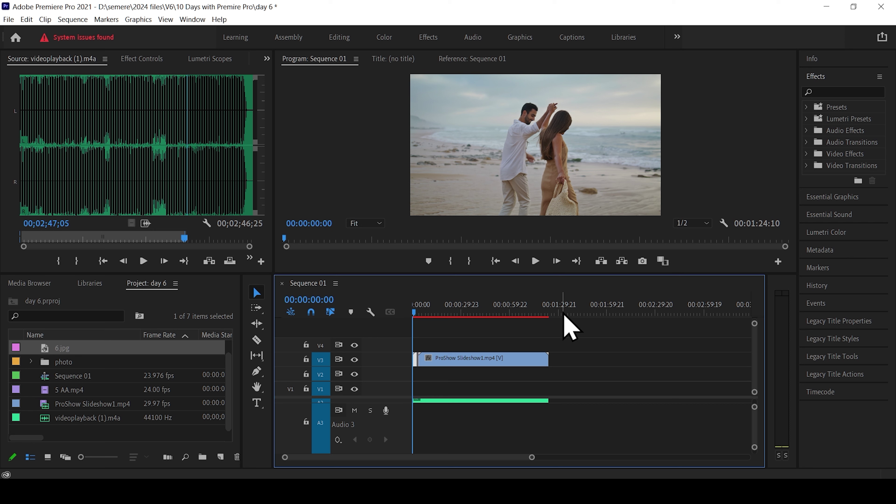
Open the media export settings for Sequence 01
{"action": "left_click", "coordinate": [455, 176]}
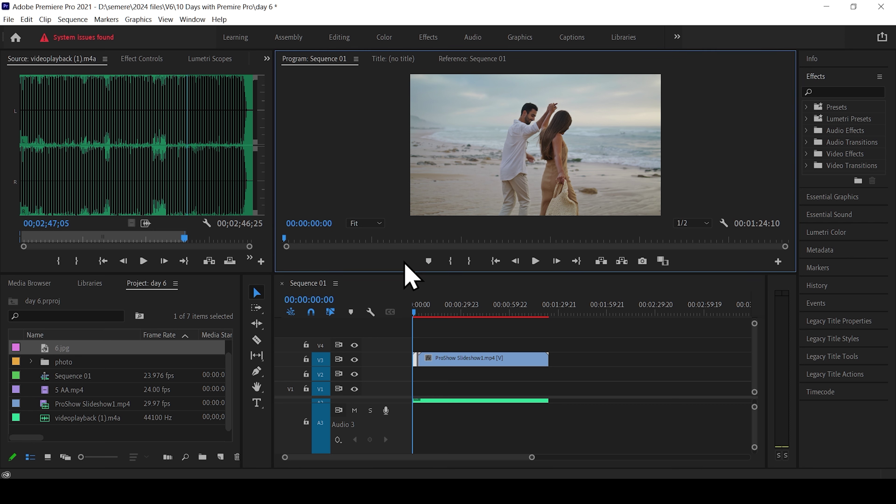
{"action": "left_click", "coordinate": [615, 359]}
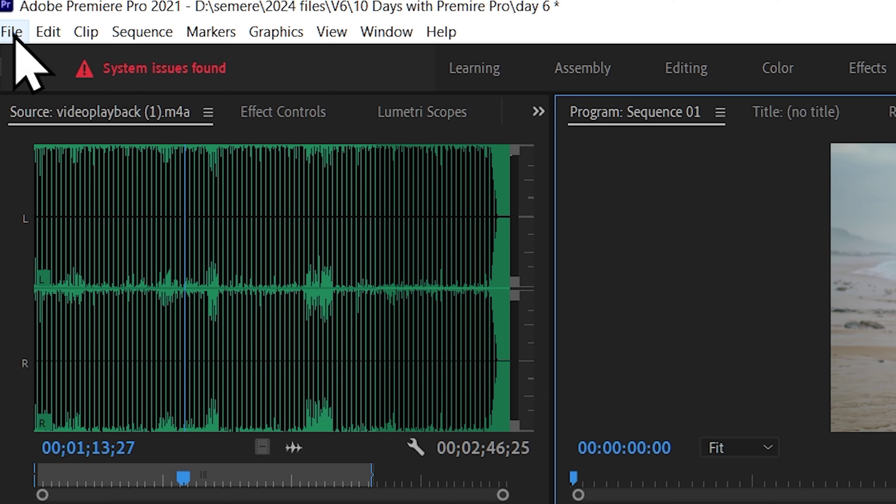
{"action": "left_click", "coordinate": [12, 34]}
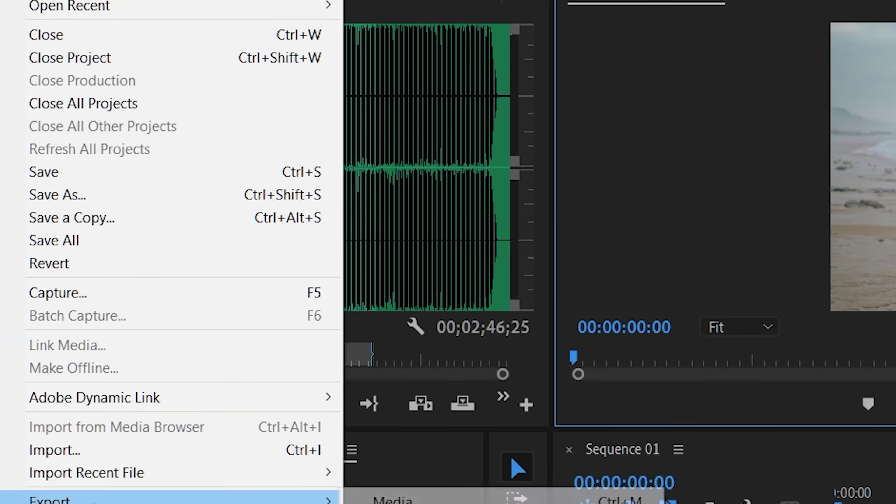
{"action": "mouse_move", "coordinate": [56, 384]}
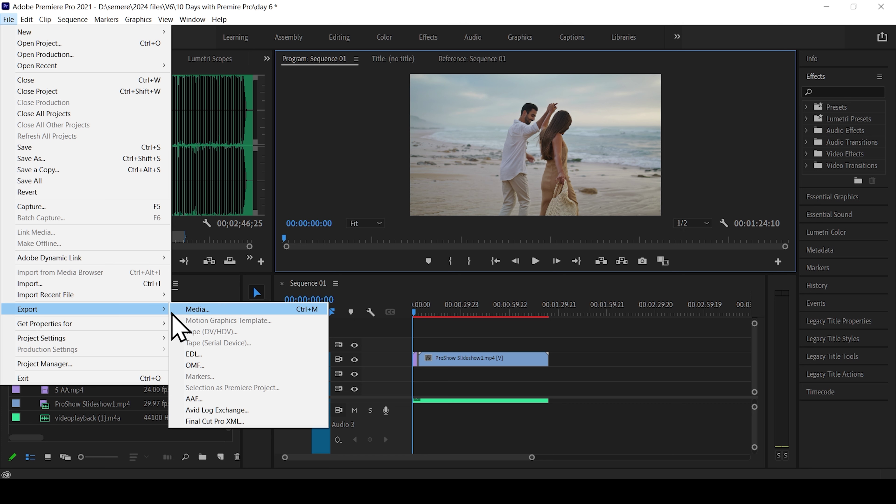
{"action": "left_click", "coordinate": [200, 310]}
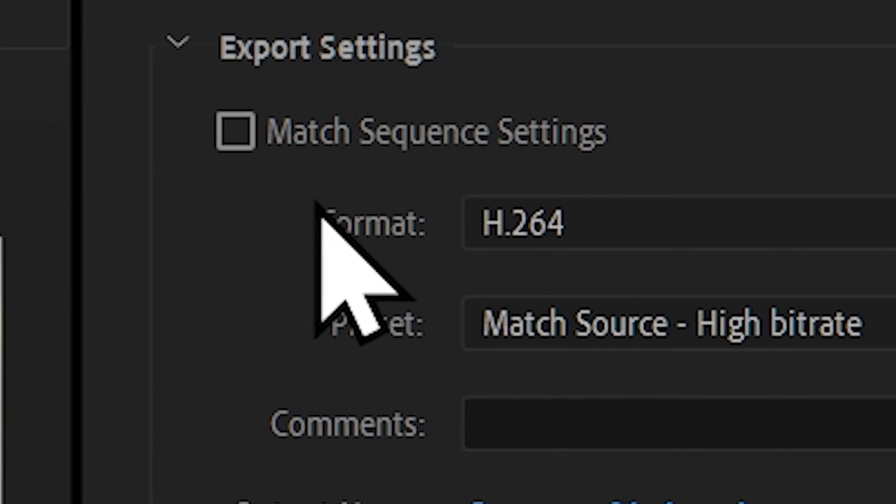
Set the export format to H.264 and choose the Custom preset
{"action": "left_click", "coordinate": [660, 205]}
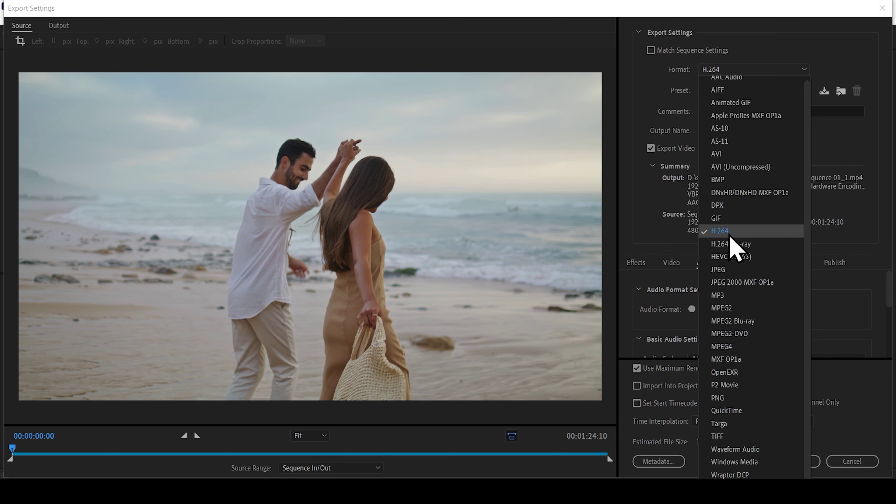
{"action": "left_click", "coordinate": [726, 235]}
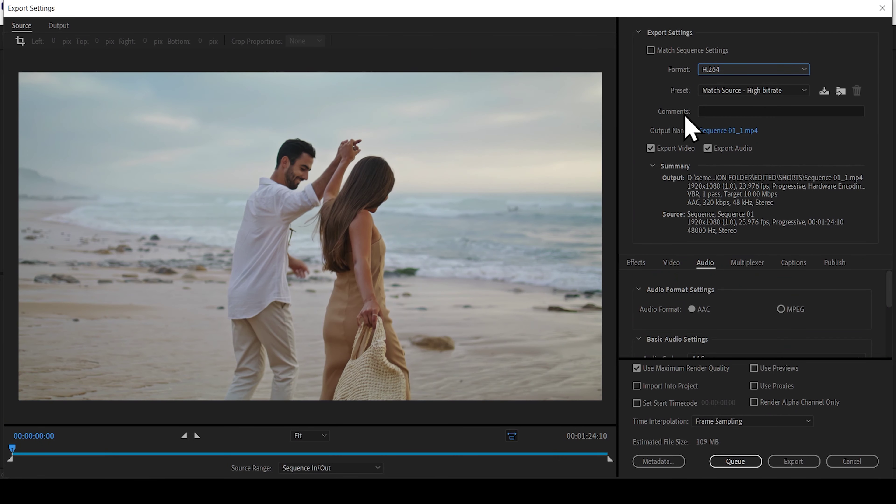
{"action": "left_click", "coordinate": [804, 94]}
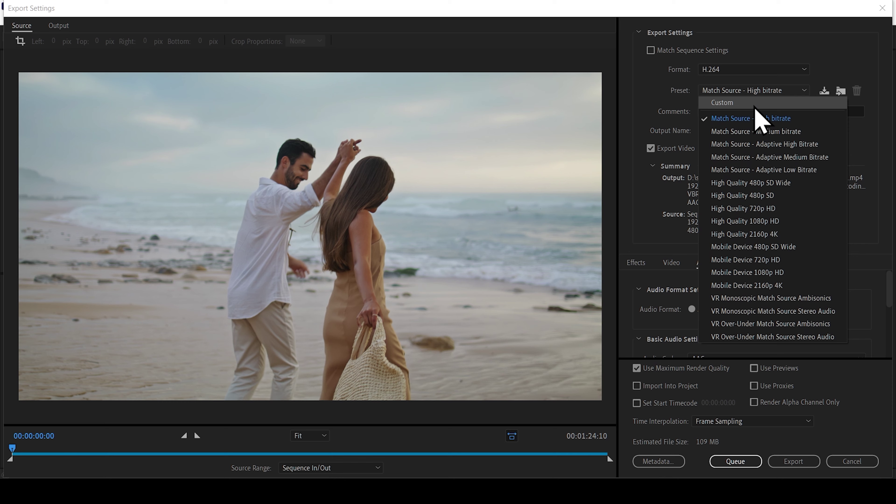
{"action": "left_click", "coordinate": [739, 106]}
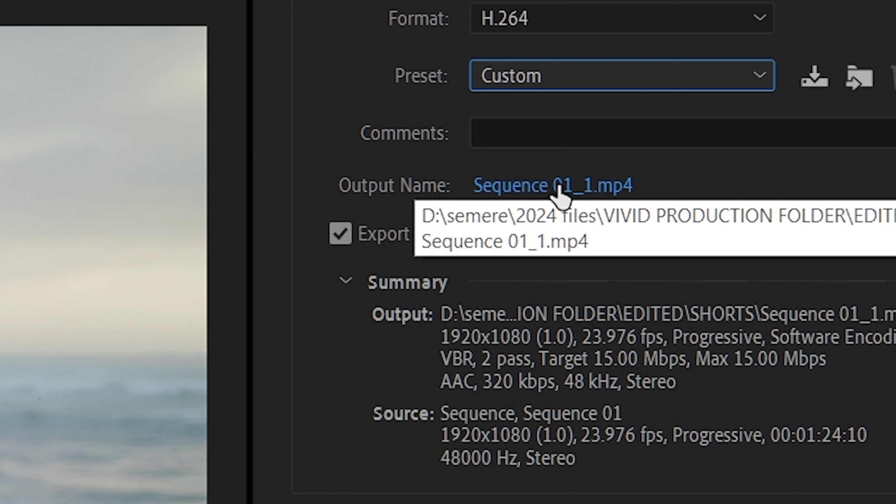
Name the output file "day 10" and save it as an MP4 video in the SHORTS folder
{"action": "left_click", "coordinate": [559, 187]}
{"action": "type", "text": "day 10"}
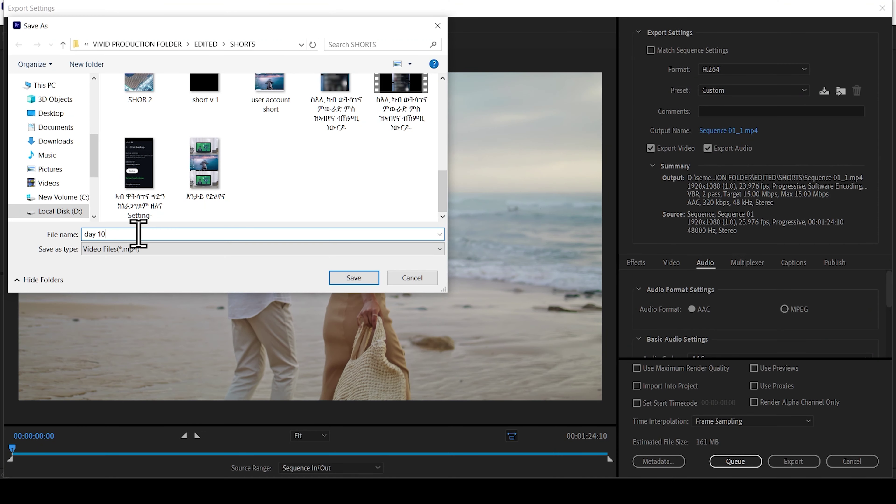
{"action": "left_click", "coordinate": [362, 281]}
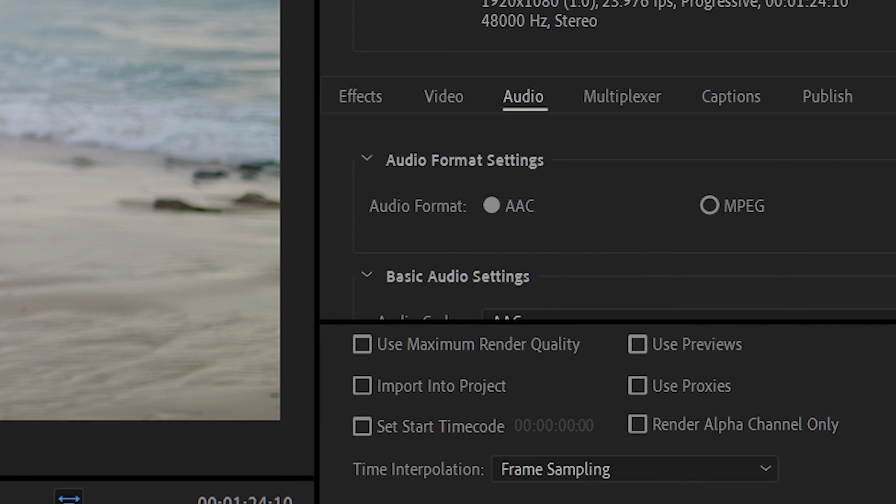
Set the export's audio channels to Stereo and the audio bitrate to 320 kbps
{"action": "scroll", "coordinate": [600, 229], "scroll_direction": "down", "scroll_amount": 5}
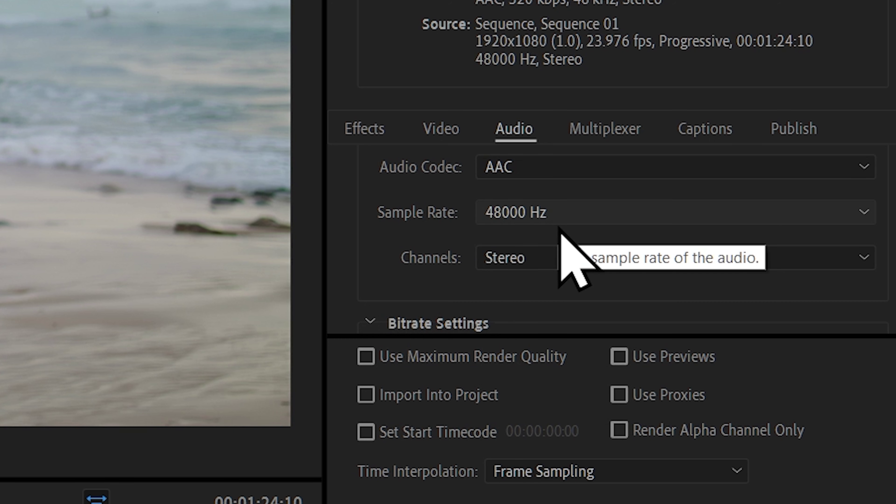
{"action": "left_click", "coordinate": [564, 256]}
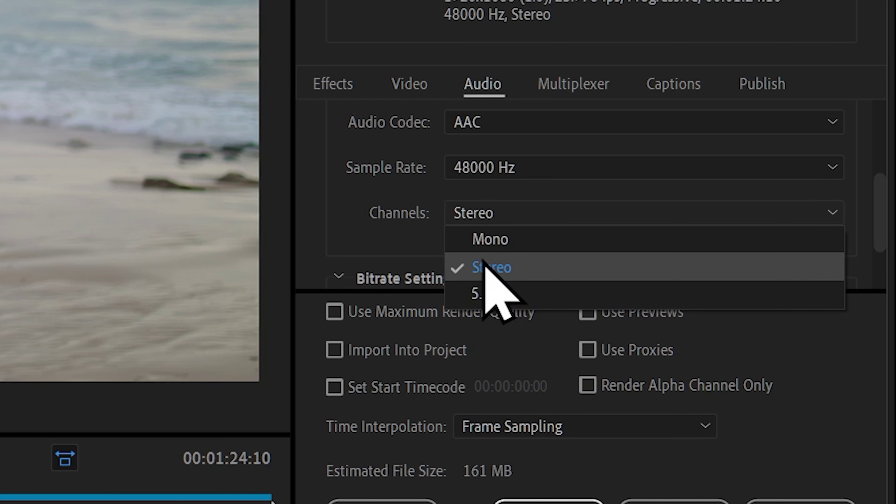
{"action": "left_click", "coordinate": [486, 266]}
{"action": "scroll", "coordinate": [456, 236], "scroll_direction": "down", "scroll_amount": 2}
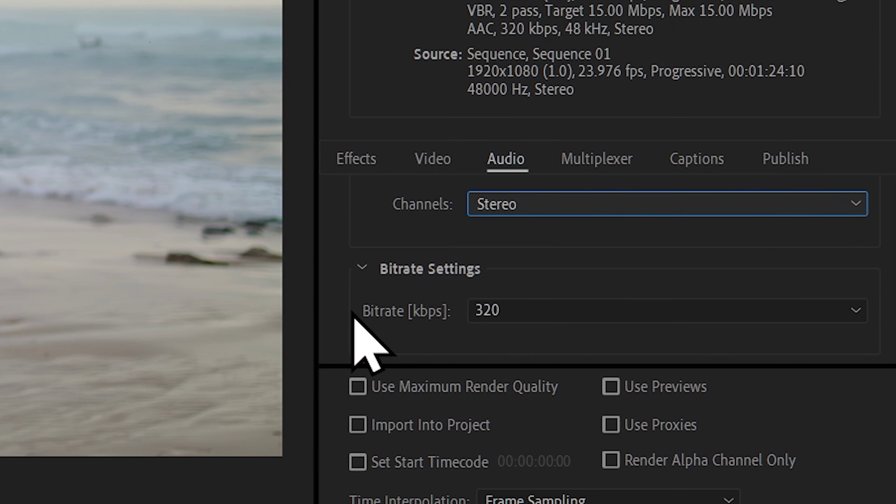
{"action": "left_click", "coordinate": [555, 308]}
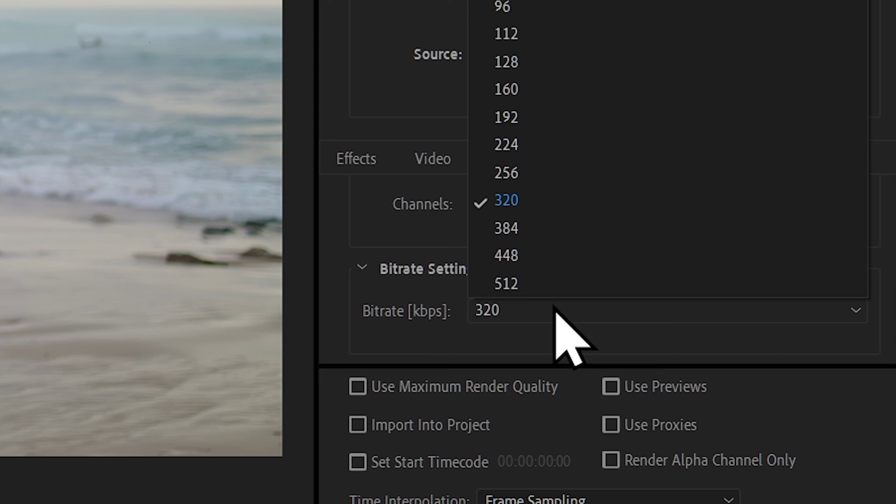
{"action": "left_click", "coordinate": [515, 201]}
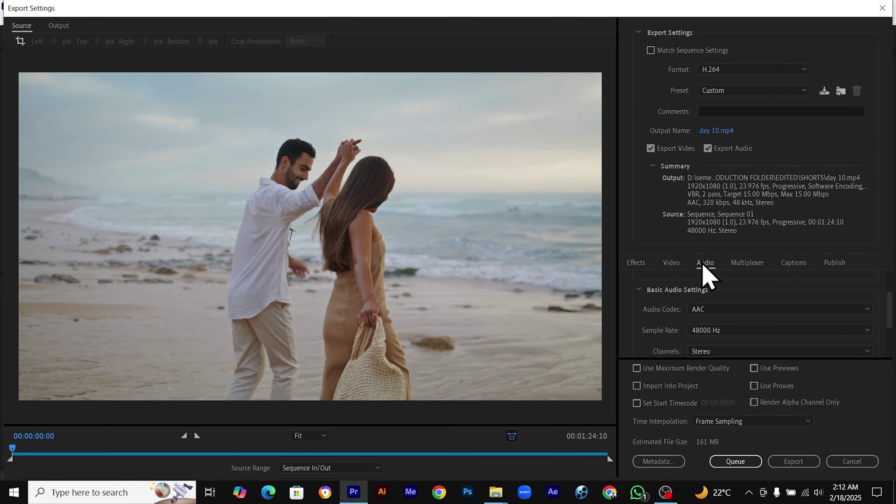
Set the bitrate encoding in the export's video settings to VBR, 2 pass
{"action": "left_click", "coordinate": [672, 263]}
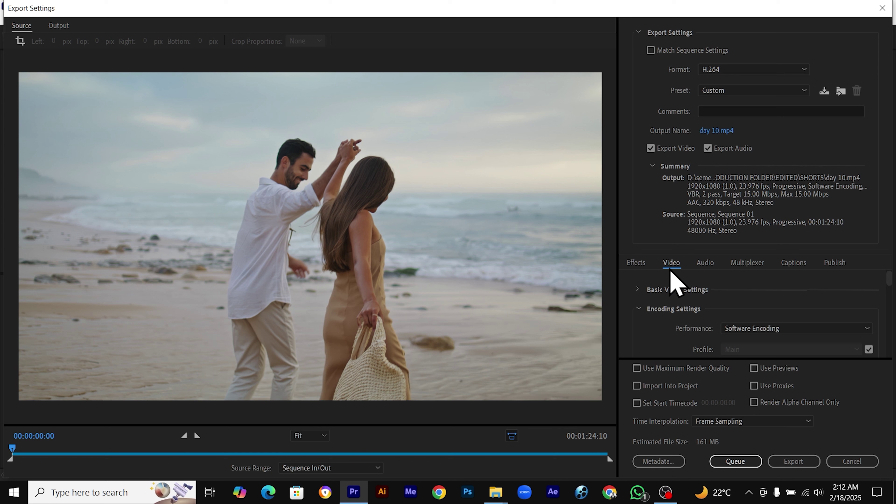
{"action": "scroll", "coordinate": [893, 288], "scroll_direction": "down", "scroll_amount": 5}
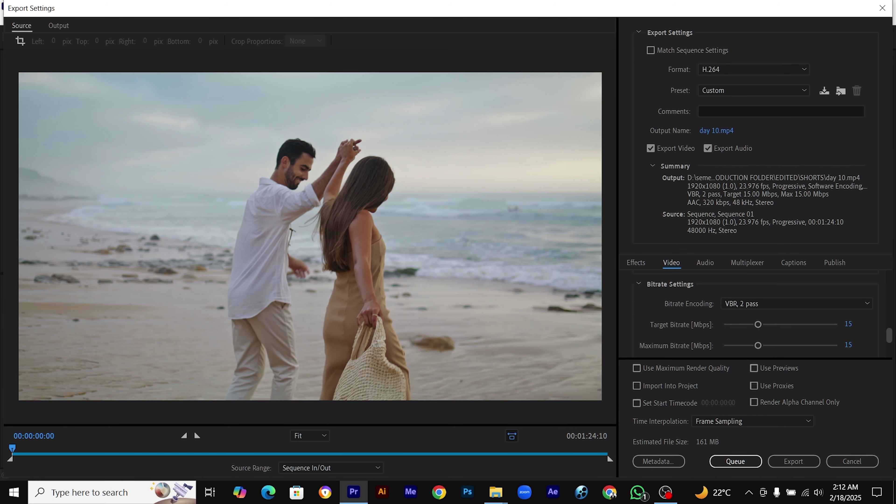
{"action": "scroll", "coordinate": [752, 314], "scroll_direction": "down", "scroll_amount": 5}
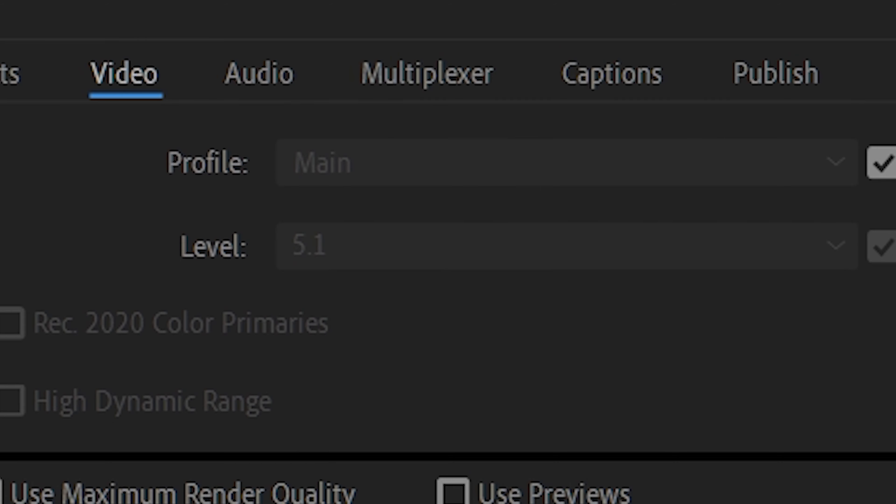
{"action": "scroll", "coordinate": [448, 297], "scroll_direction": "down", "scroll_amount": 5}
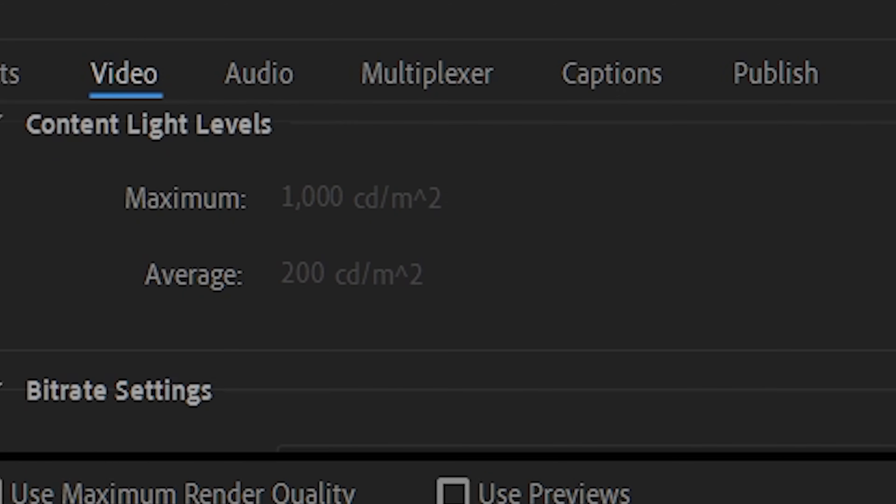
{"action": "scroll", "coordinate": [448, 275], "scroll_direction": "down", "scroll_amount": 1}
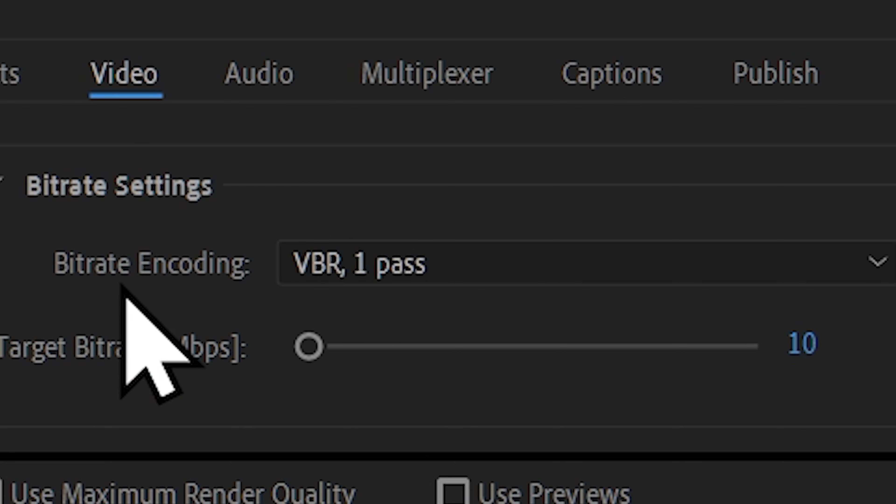
{"action": "left_click", "coordinate": [298, 263]}
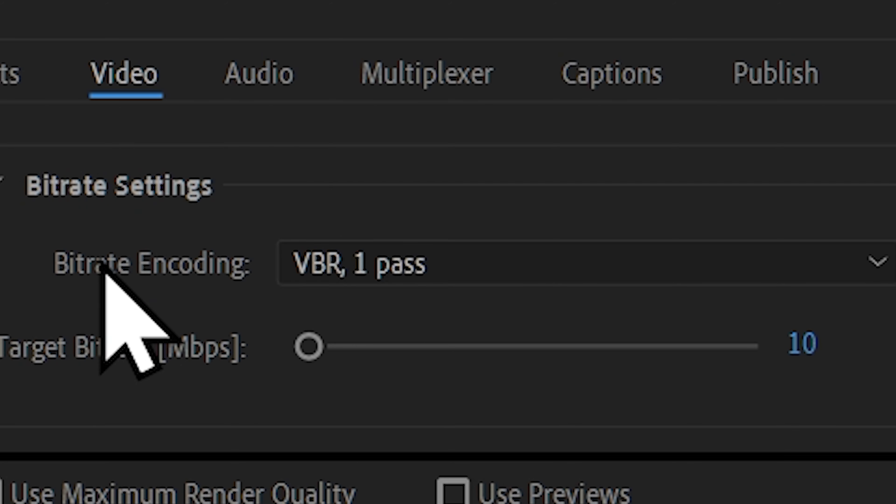
{"action": "left_click", "coordinate": [389, 268]}
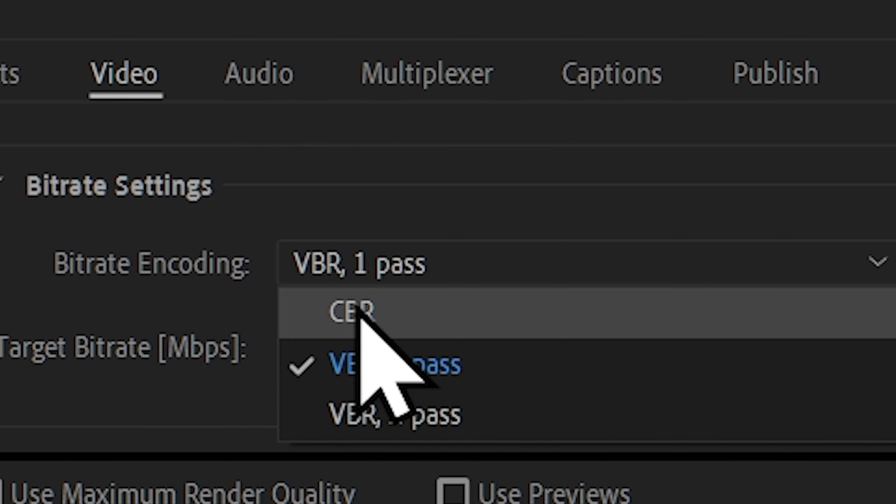
{"action": "left_click", "coordinate": [390, 418]}
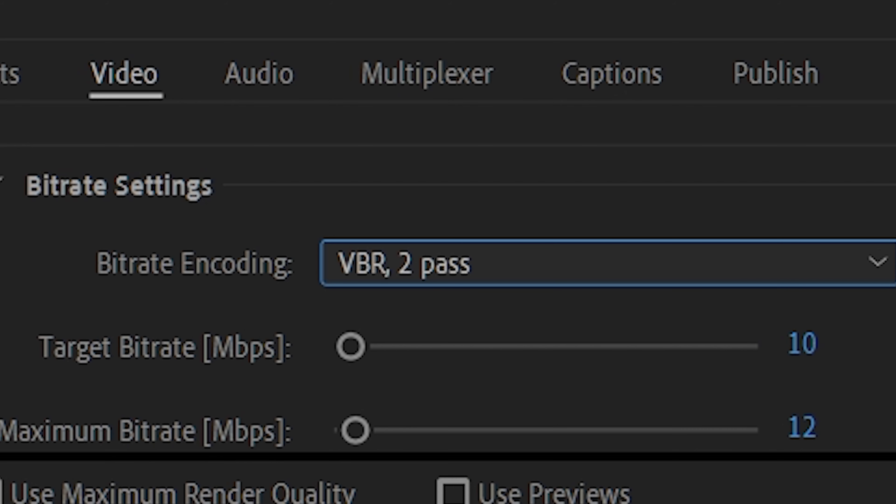
Set the video's maximum bitrate to 15 Mbps
{"action": "scroll", "coordinate": [448, 282], "scroll_direction": "up", "scroll_amount": 2}
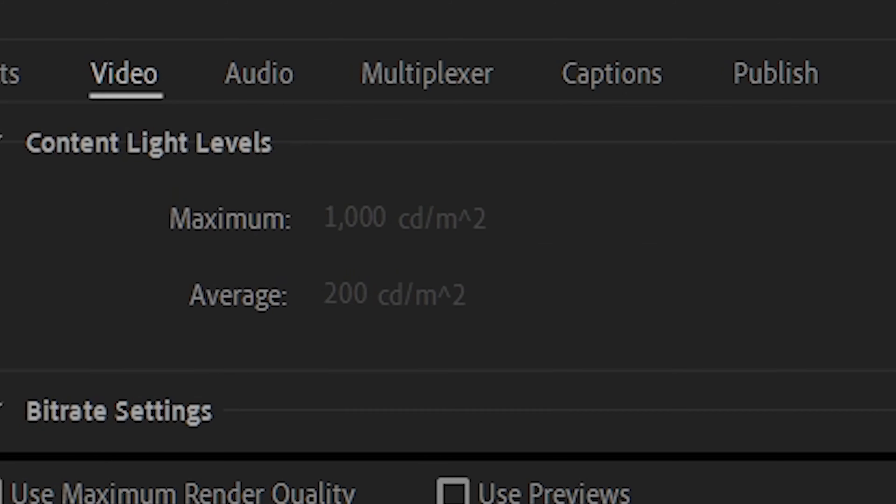
{"action": "scroll", "coordinate": [449, 283], "scroll_direction": "down", "scroll_amount": 5}
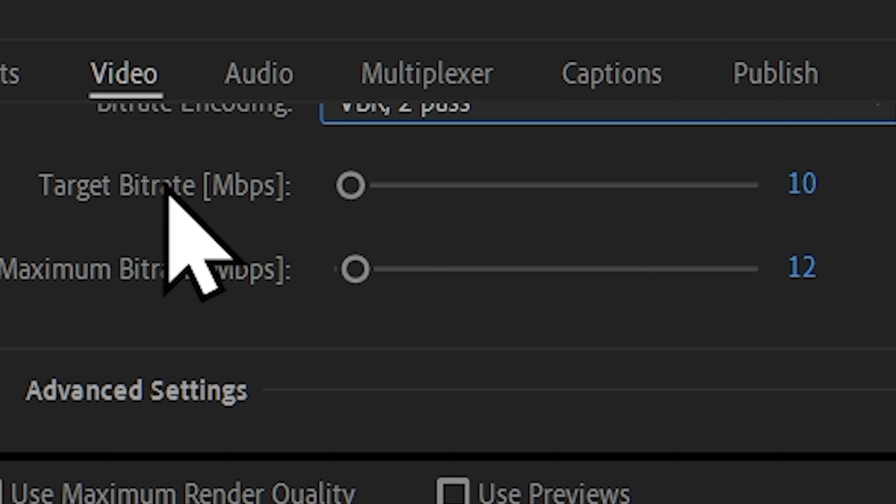
{"action": "mouse_move", "coordinate": [242, 226]}
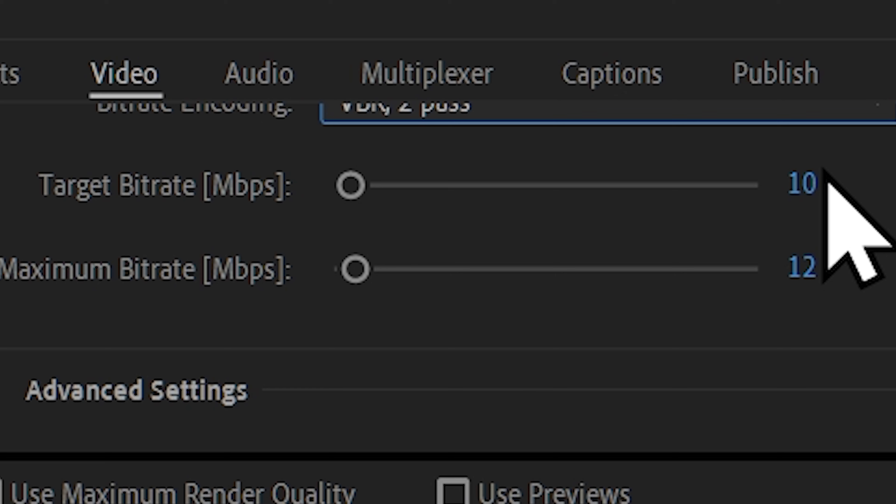
{"action": "mouse_move", "coordinate": [116, 288]}
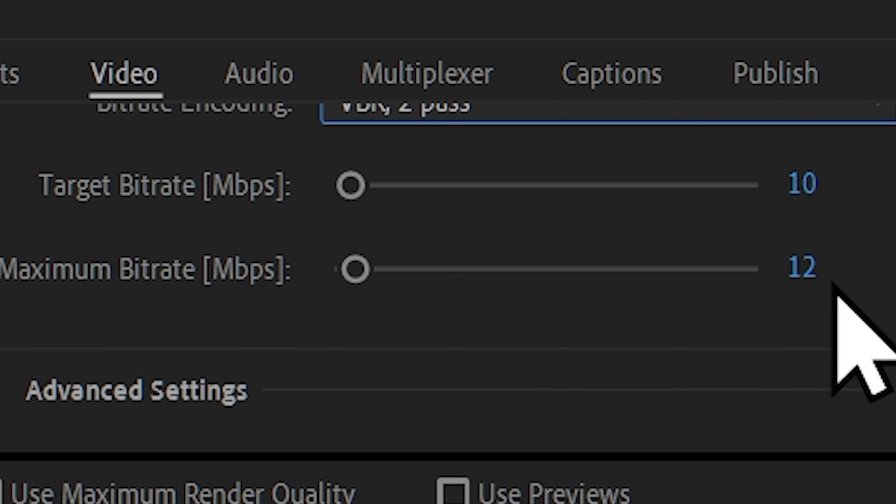
{"action": "left_click", "coordinate": [807, 269]}
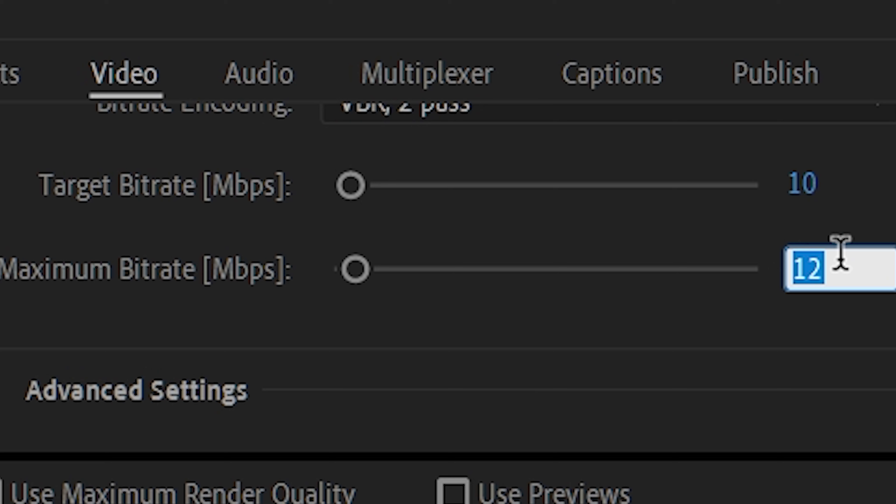
{"action": "type", "text": "15"}
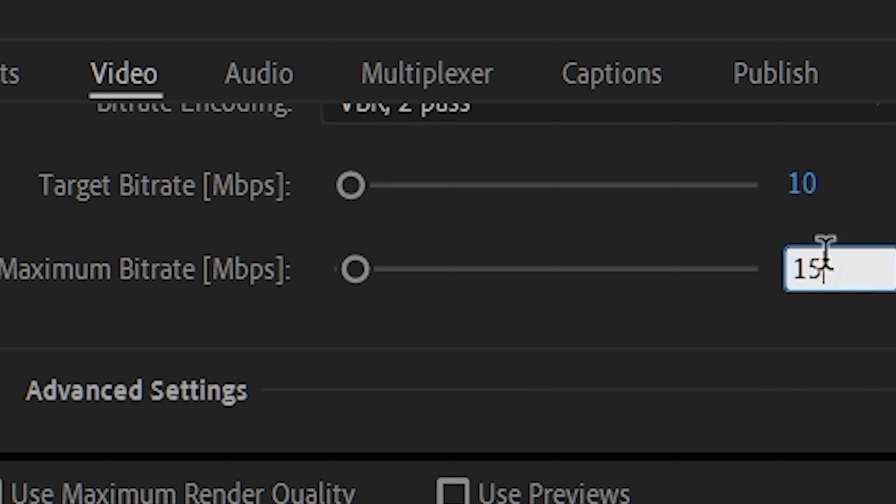
{"action": "key", "text": "Return"}
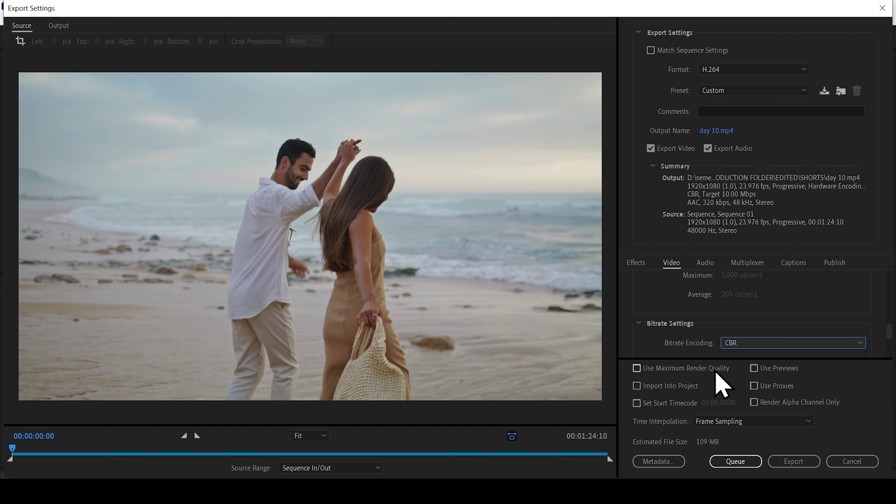
Enable Use Maximum Render Quality and start exporting the sequence after scrubbing its preview
{"action": "left_click", "coordinate": [637, 368]}
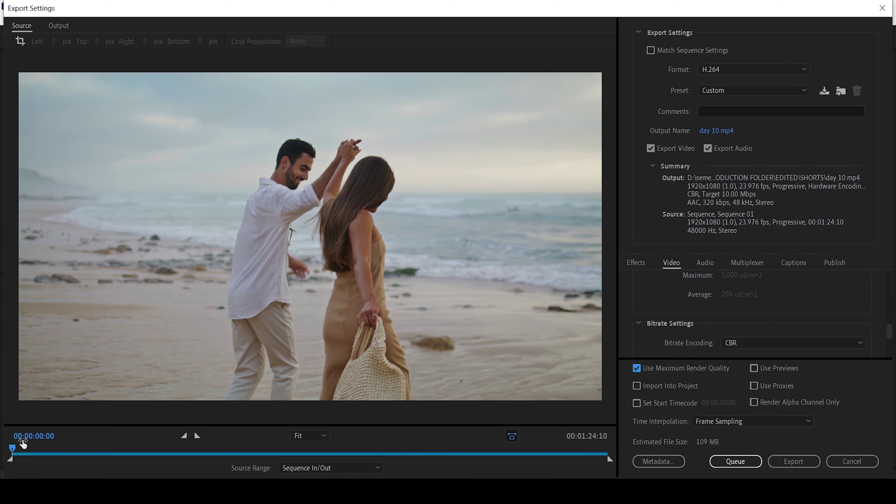
{"action": "left_click_drag", "start_coordinate": [14, 454], "coordinate": [332, 451]}
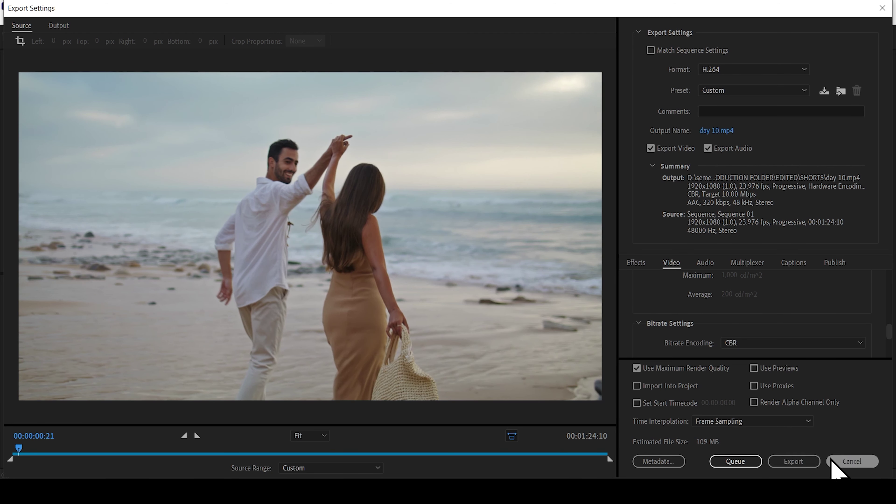
{"action": "left_click", "coordinate": [797, 461]}
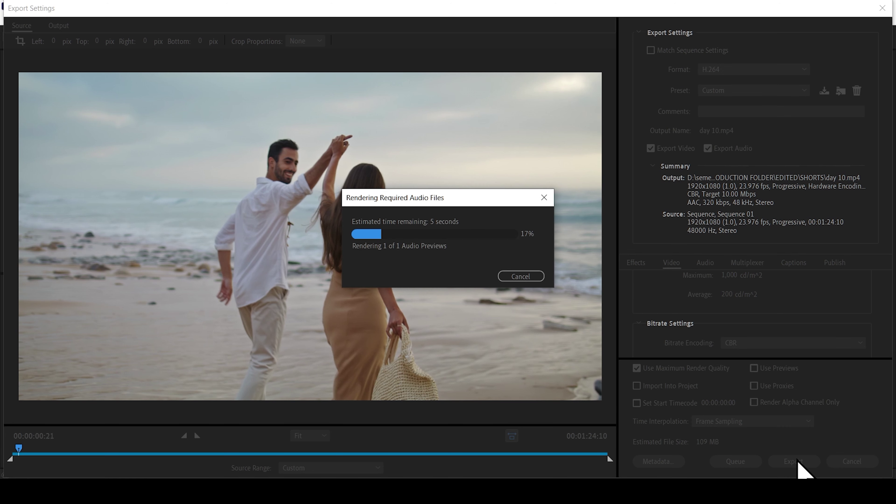